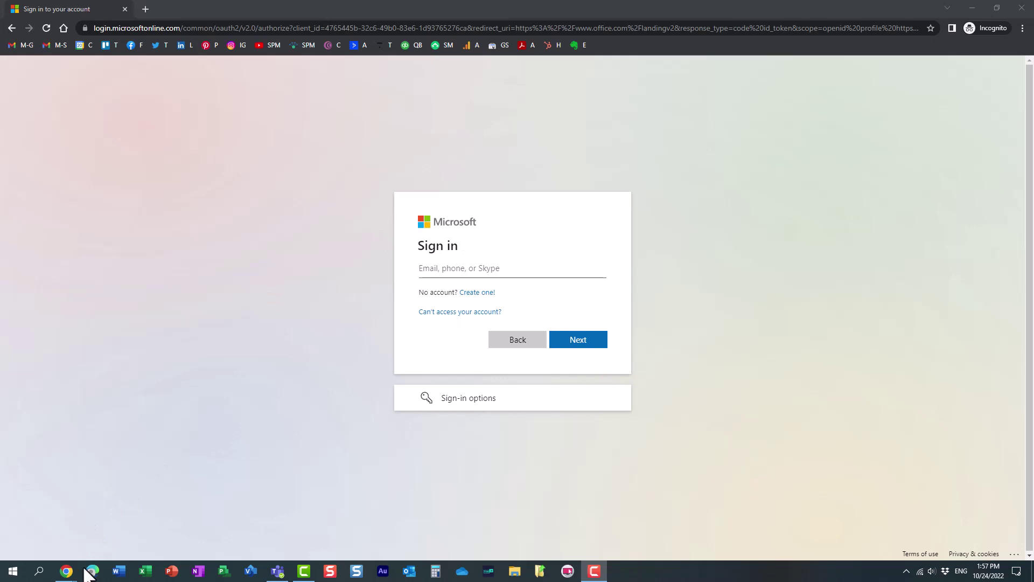
Step: From the SharePoint window's app launcher, reach the SharePoint Maven tenant overview in Azure Active Directory admin center
mouse_move(66, 571)
left_click(56, 531)
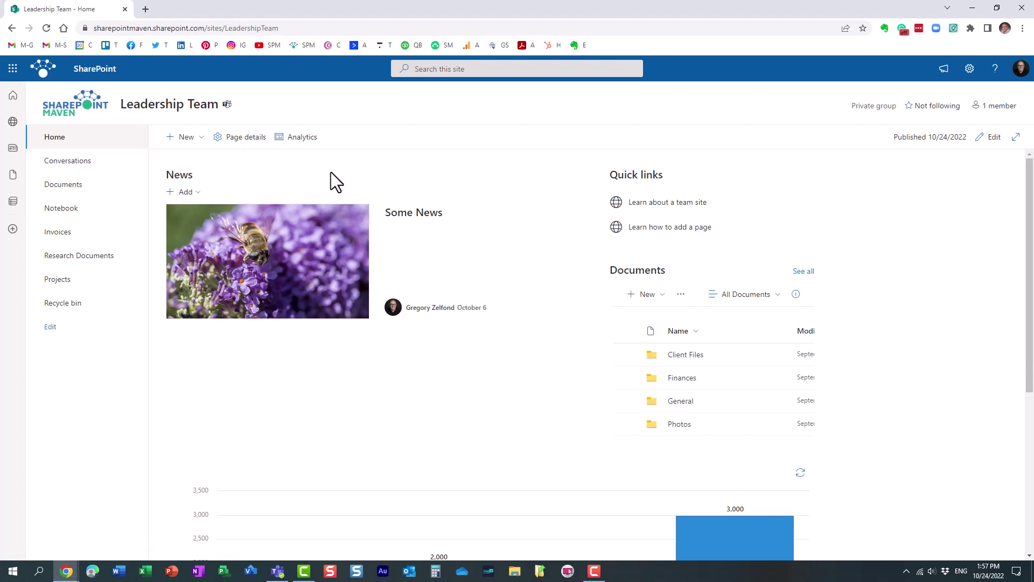
left_click(13, 68)
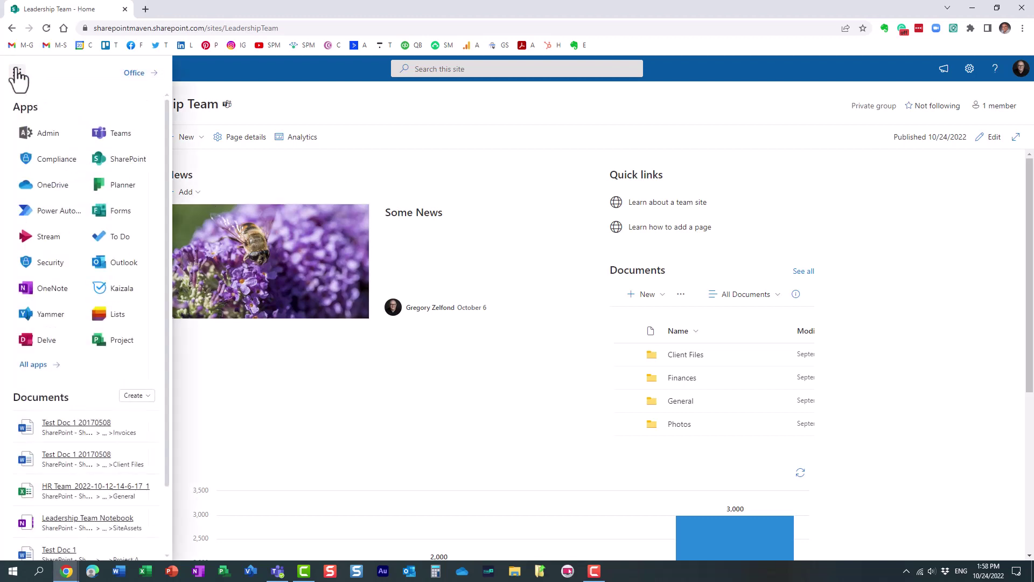
left_click(38, 136)
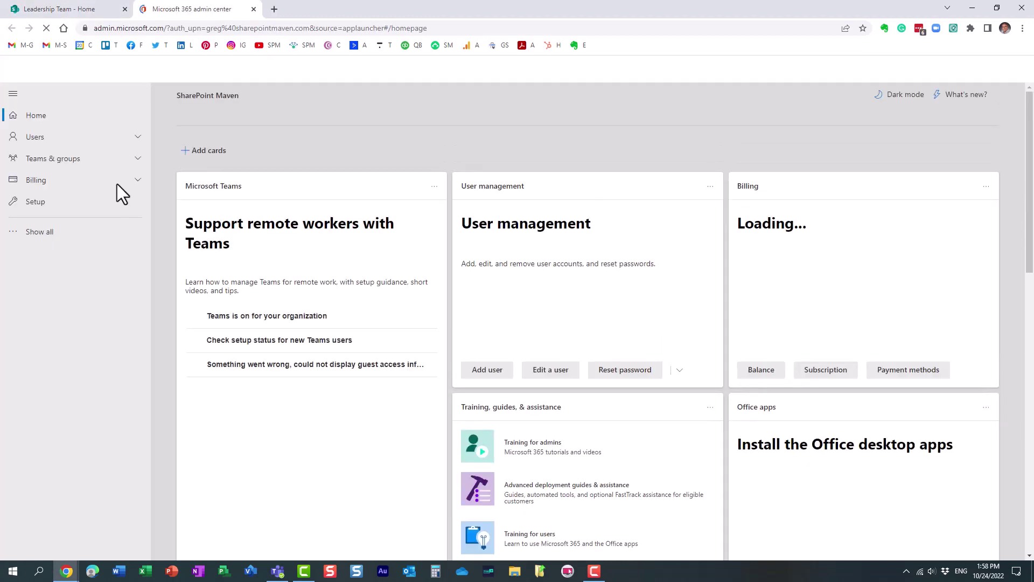
left_click(34, 232)
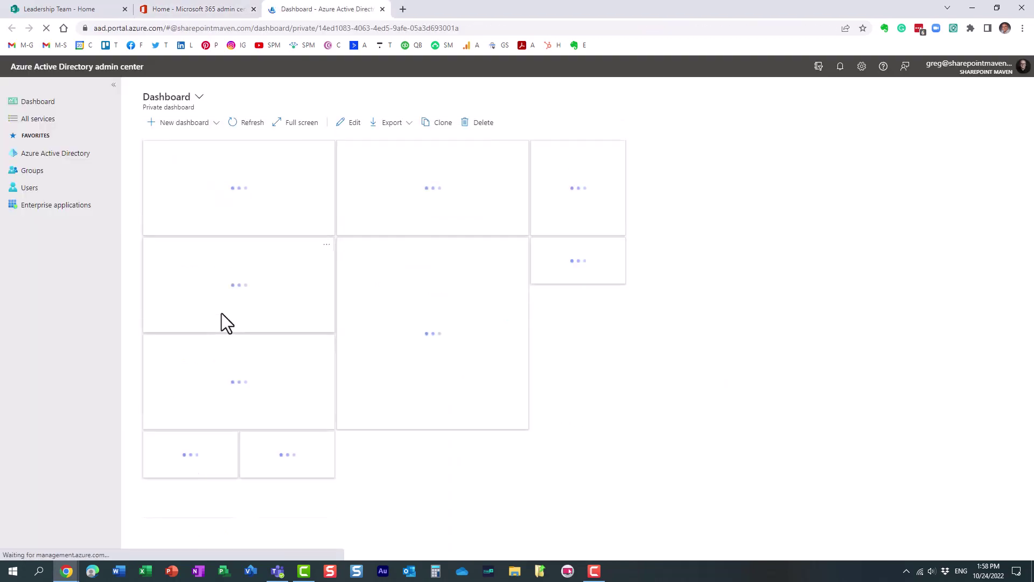
left_click(45, 157)
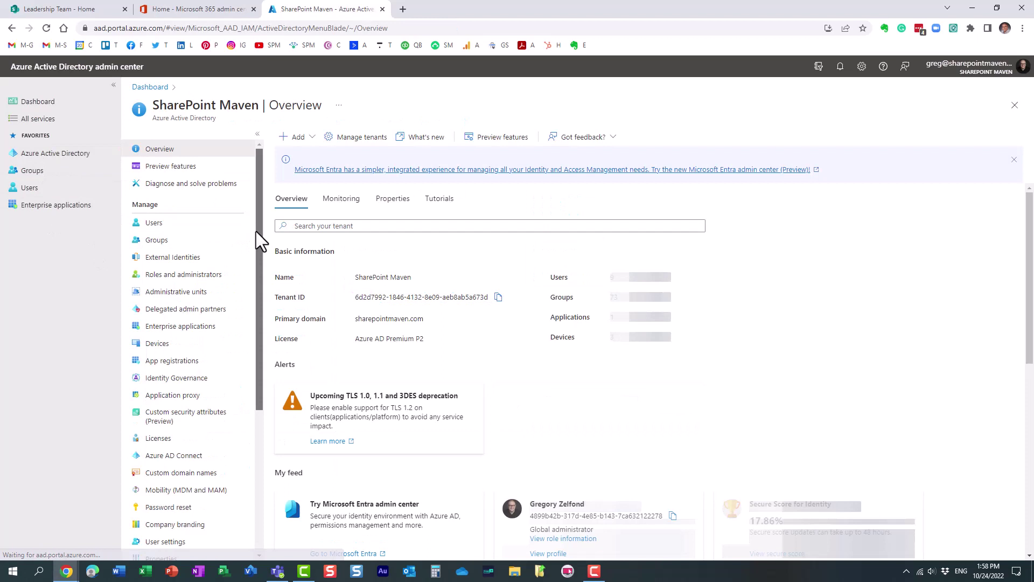
scroll(261, 311, "down", 2)
scroll(260, 311, "down", 2)
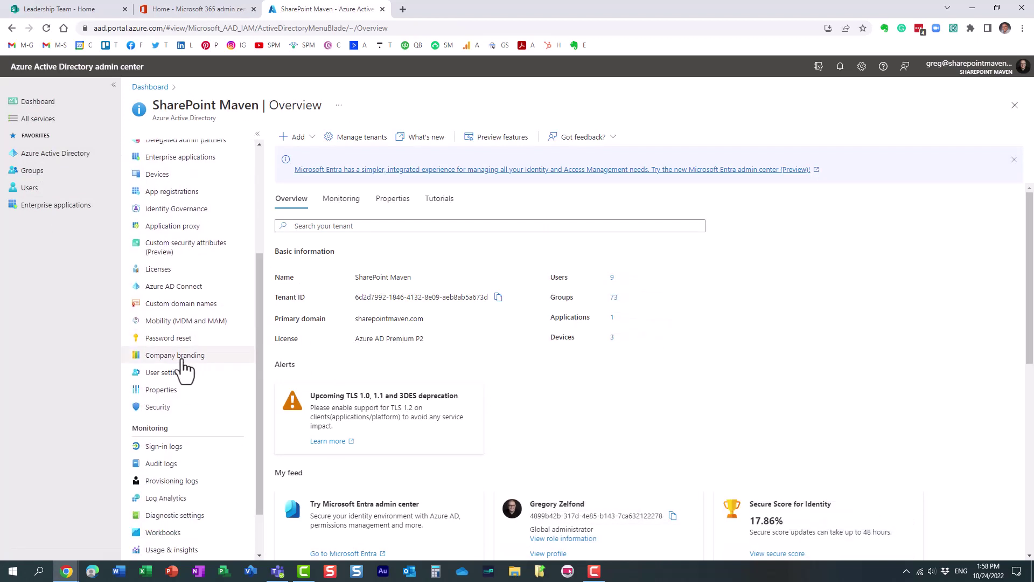
Step: Open Company branding under Manage to view the Default locale branding
left_click(183, 360)
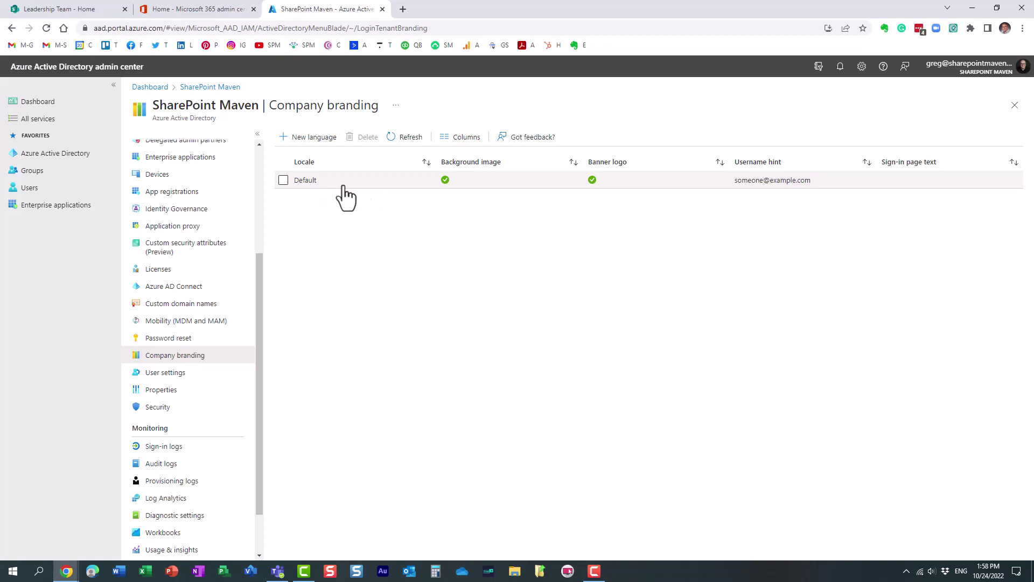
left_click(317, 145)
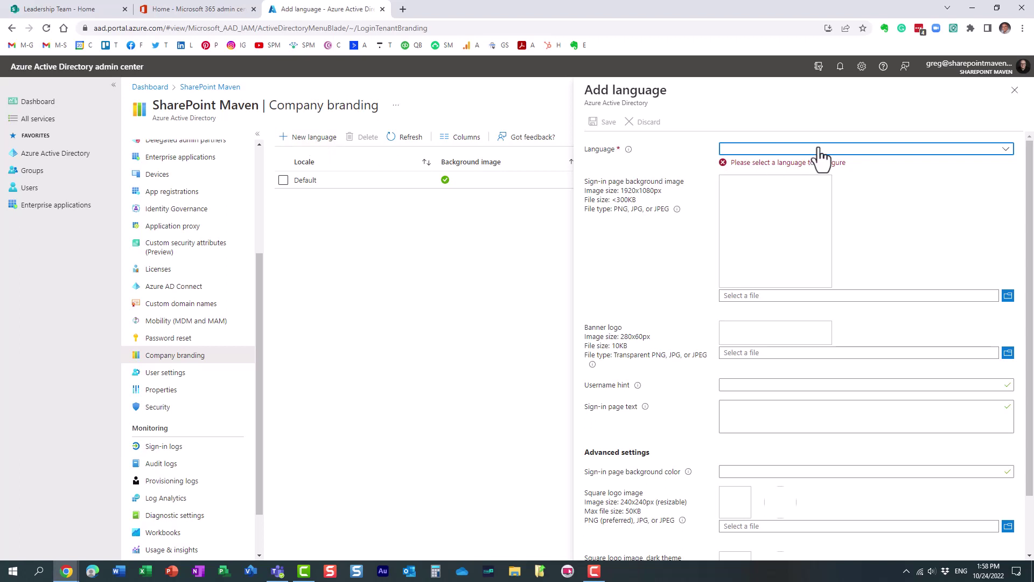
left_click(1006, 151)
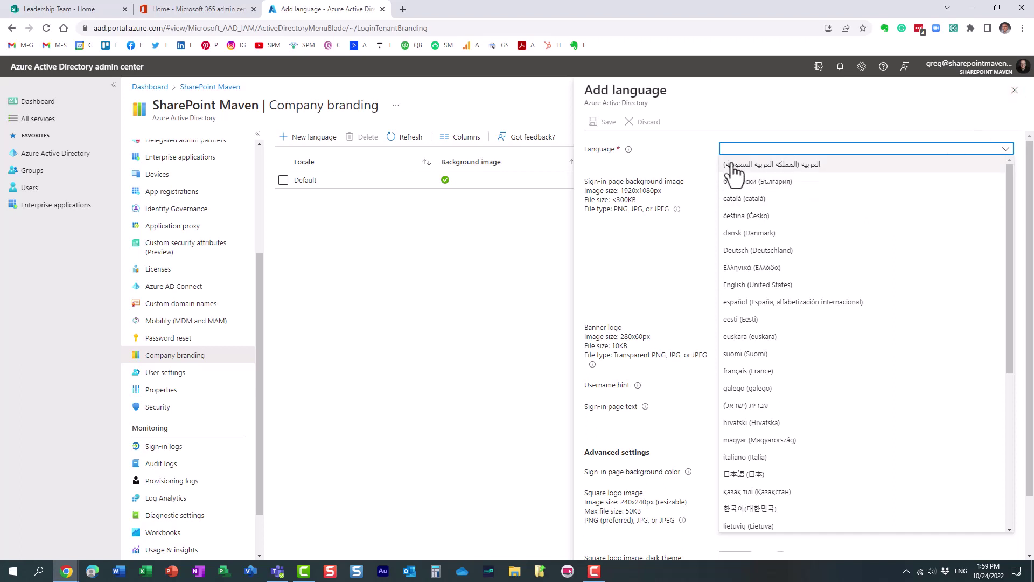
left_click(1015, 92)
left_click(1016, 91)
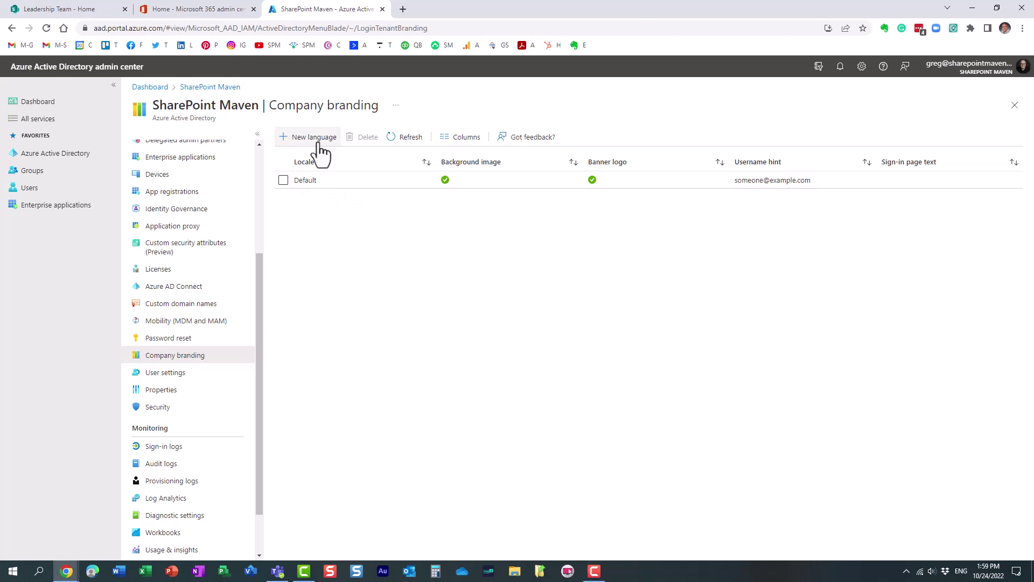
left_click(329, 183)
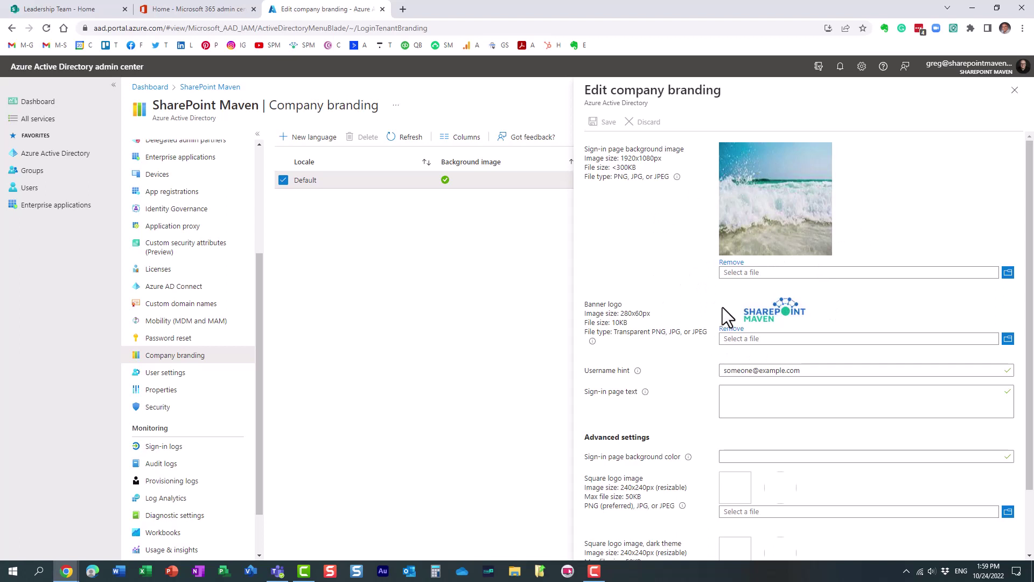
scroll(677, 403, "down", 1)
scroll(683, 414, "down", 1)
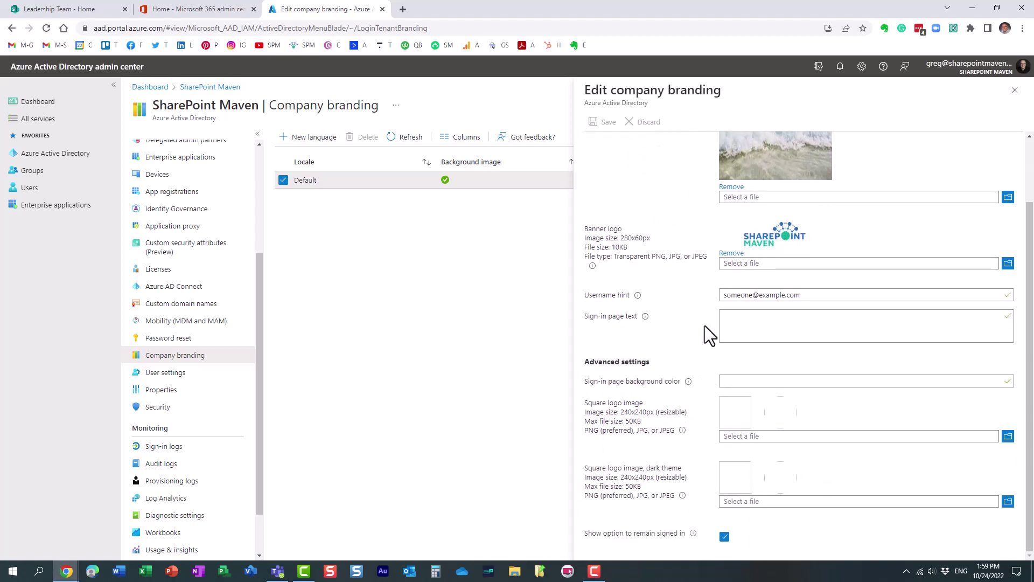
scroll(700, 469, "up", 1)
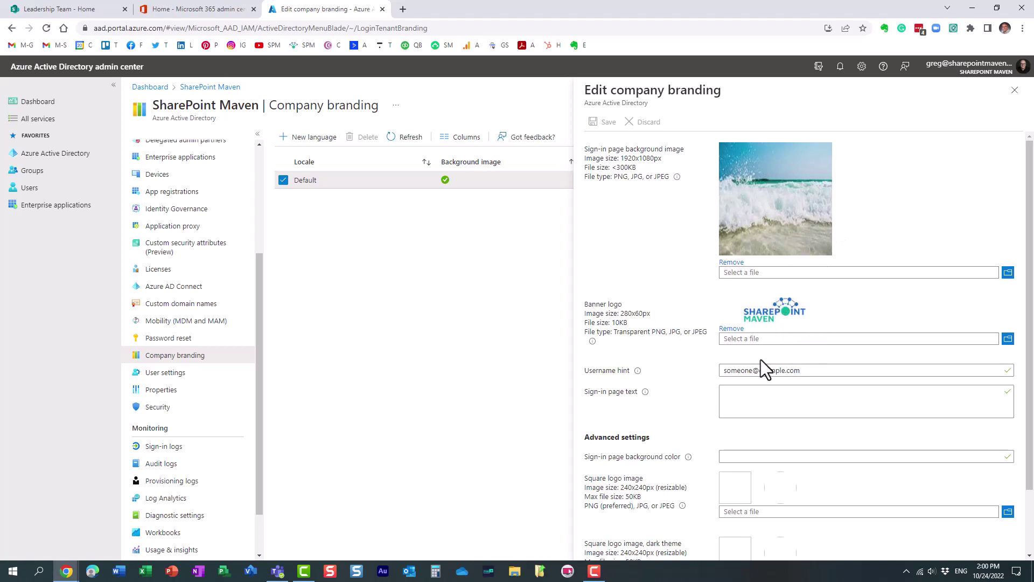
scroll(778, 390, "down", 2)
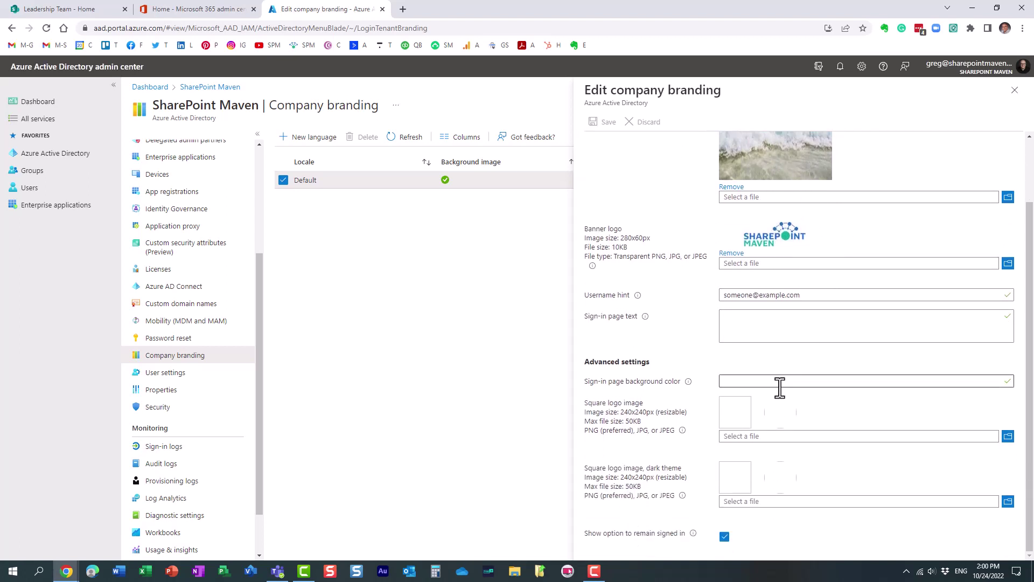
scroll(780, 388, "up", 2)
left_click(1015, 90)
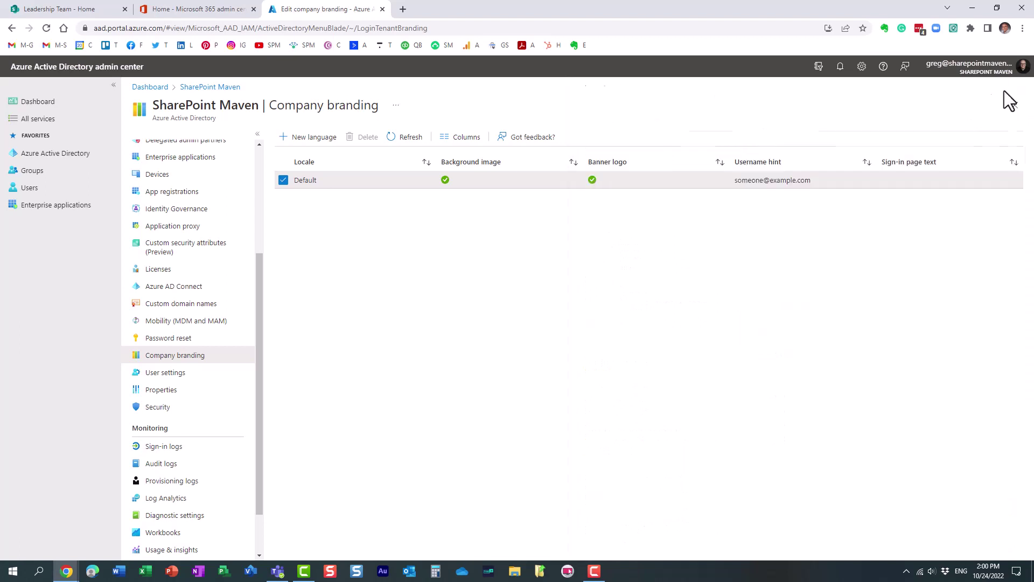
Step: Copy the Leadership Team site's full URL from the SharePoint tab's address bar
left_click(66, 12)
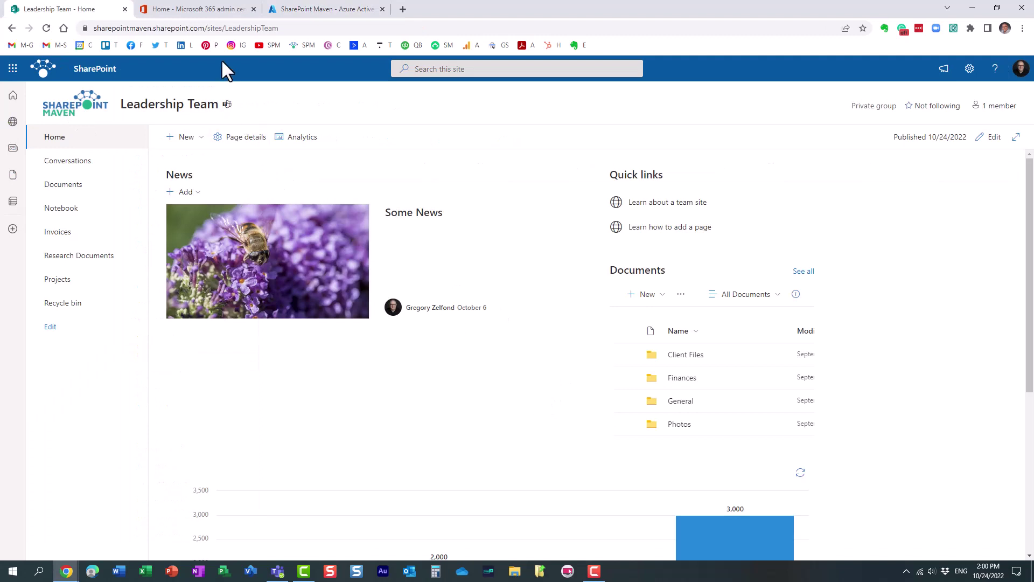
left_click(238, 28)
key("ctrl+c")
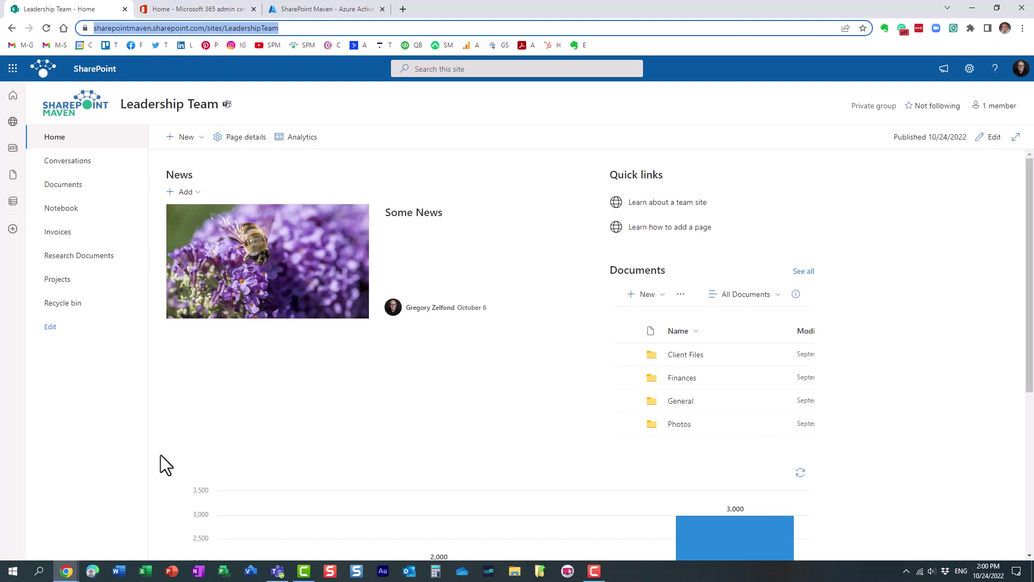
Step: Load the copied SharePoint site URL in the incognito window to see the branded sign-in
mouse_move(67, 571)
left_click(153, 525)
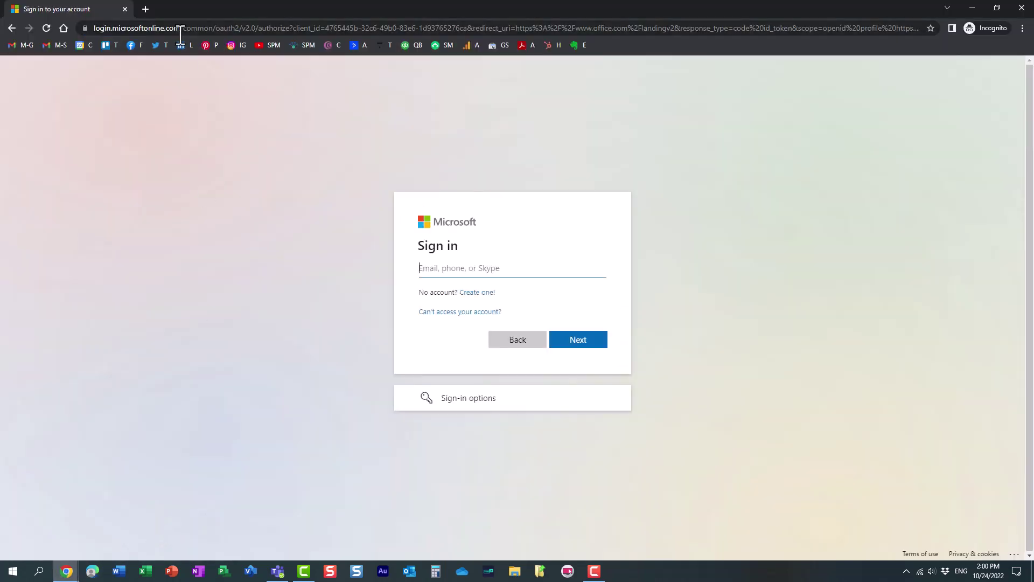
left_click(180, 32)
key("ctrl+v")
key("Return")
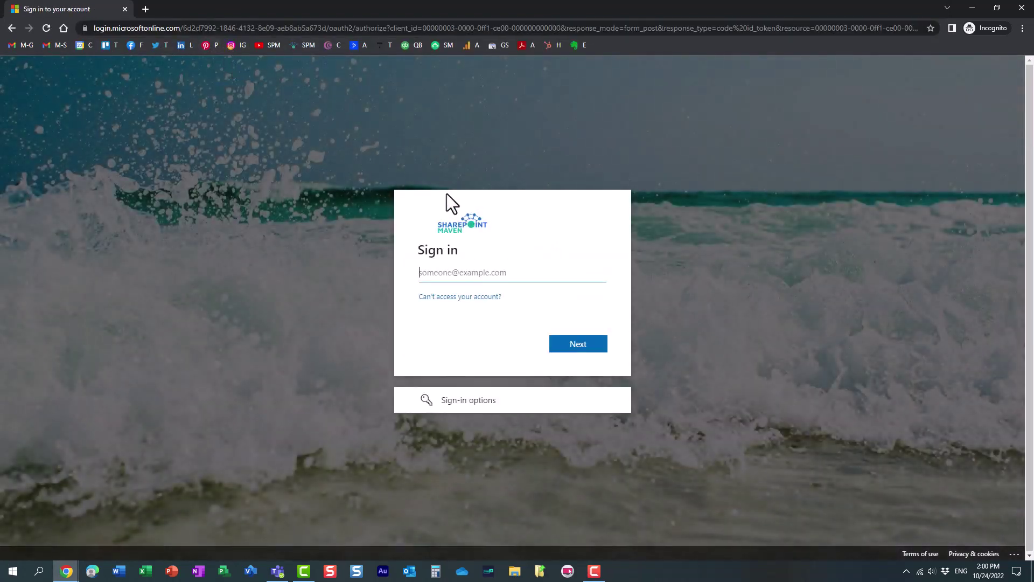
left_click(429, 281)
Step: Go to portal.office.com in the incognito window to show the plain sign-in page
left_click(212, 28)
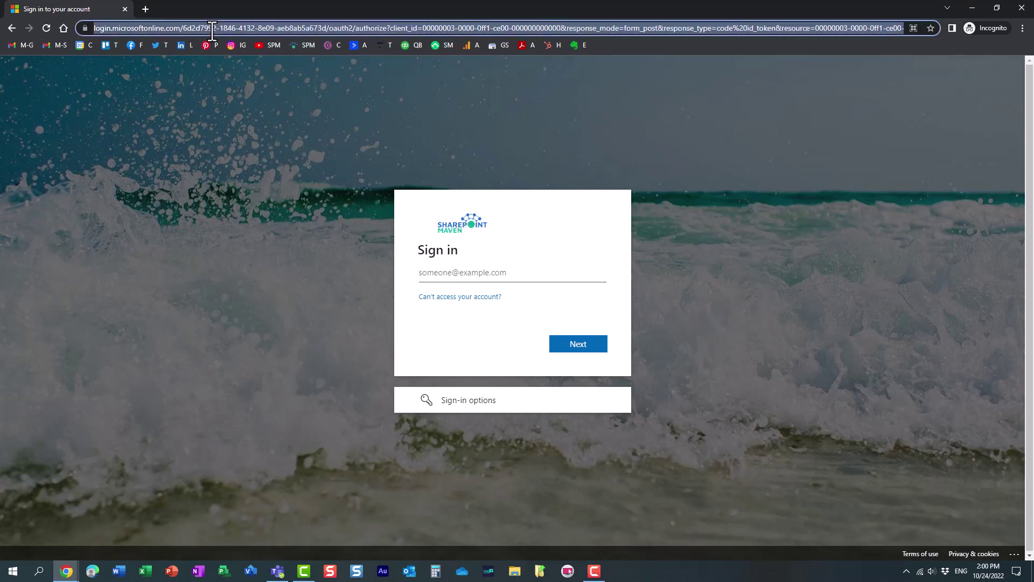
type("port")
key("Return")
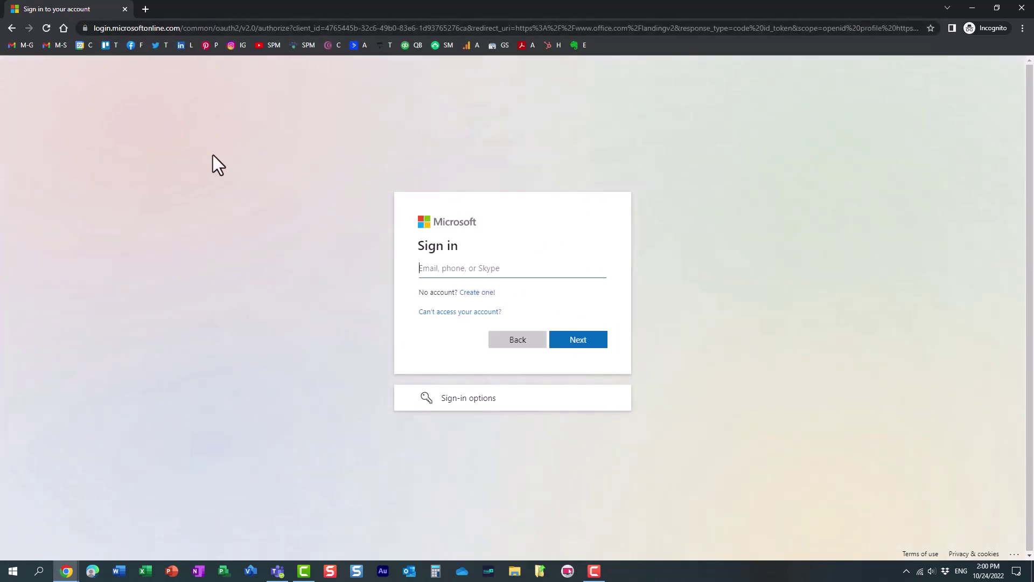
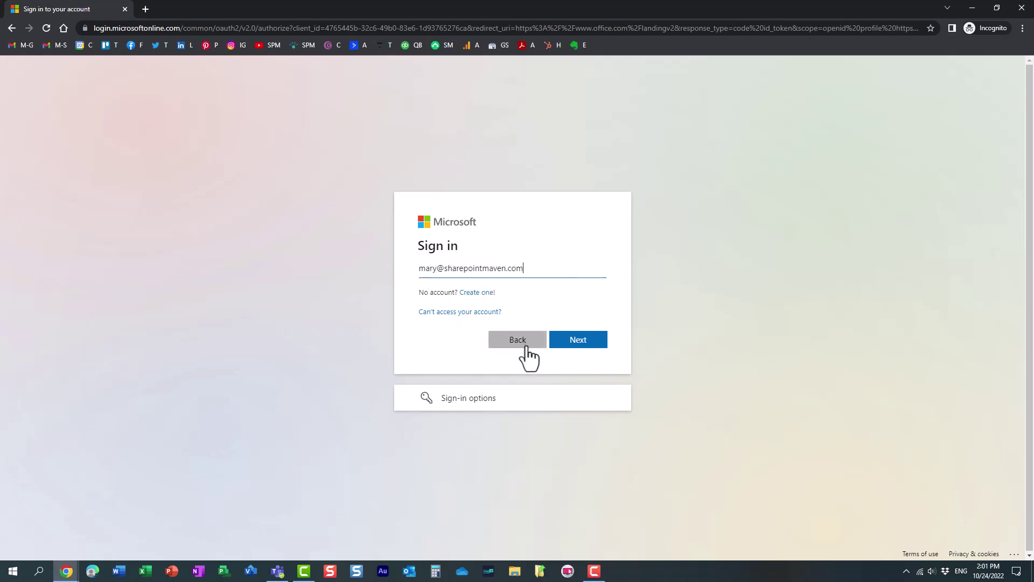
Step: Enter the user's e-mail address and continue to the ocean-wave branded password page
left_click(579, 345)
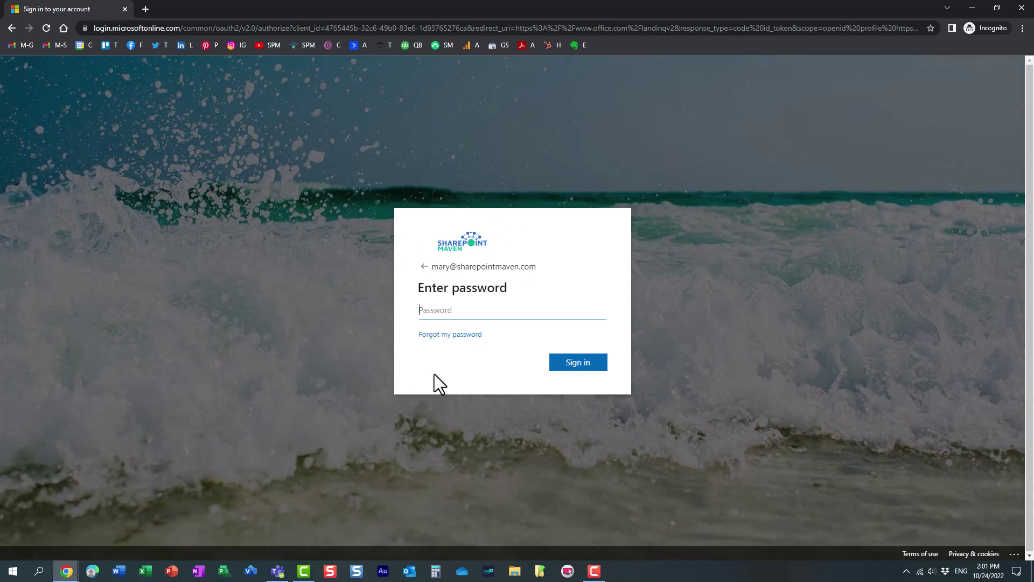
Step: On the Azure AD Company branding tab, preview the New language options, then close without adding one
mouse_move(73, 566)
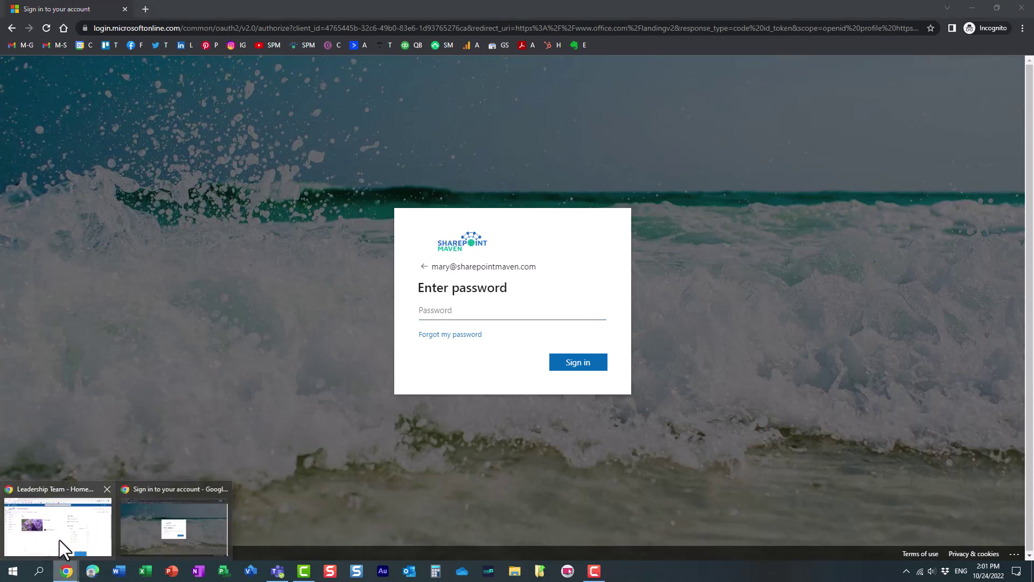
left_click(60, 540)
left_click(321, 10)
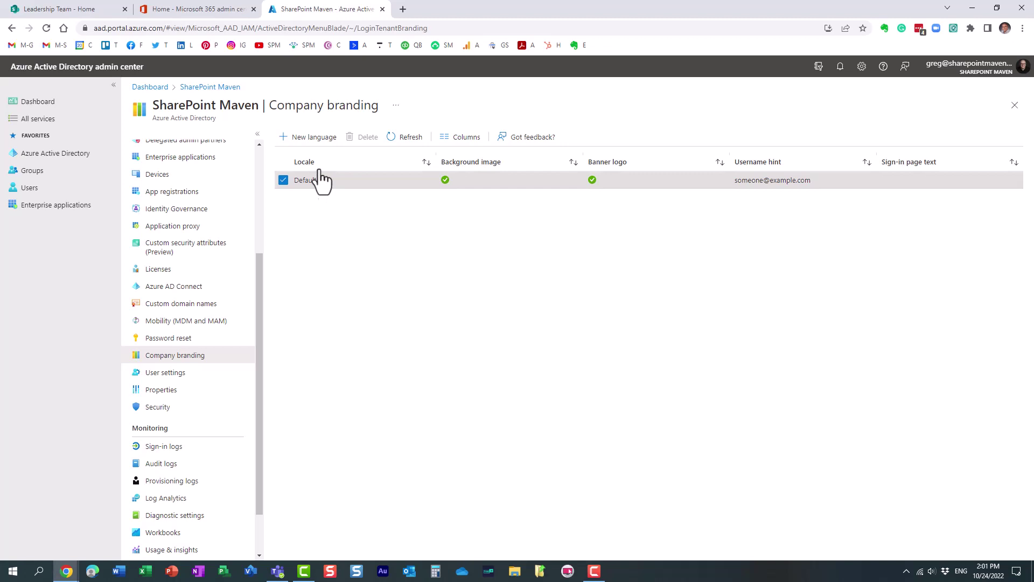
left_click(309, 137)
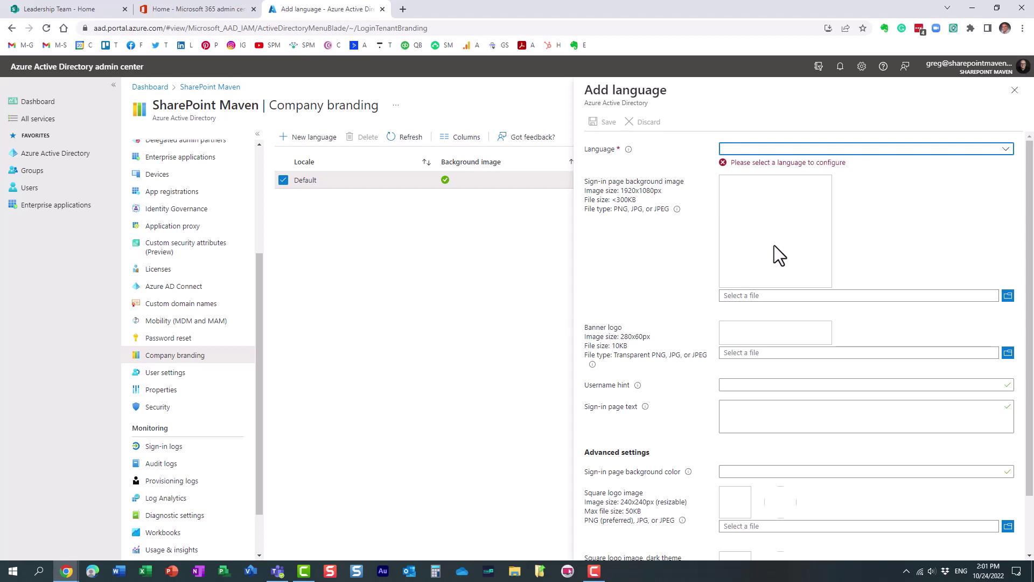
left_click(935, 154)
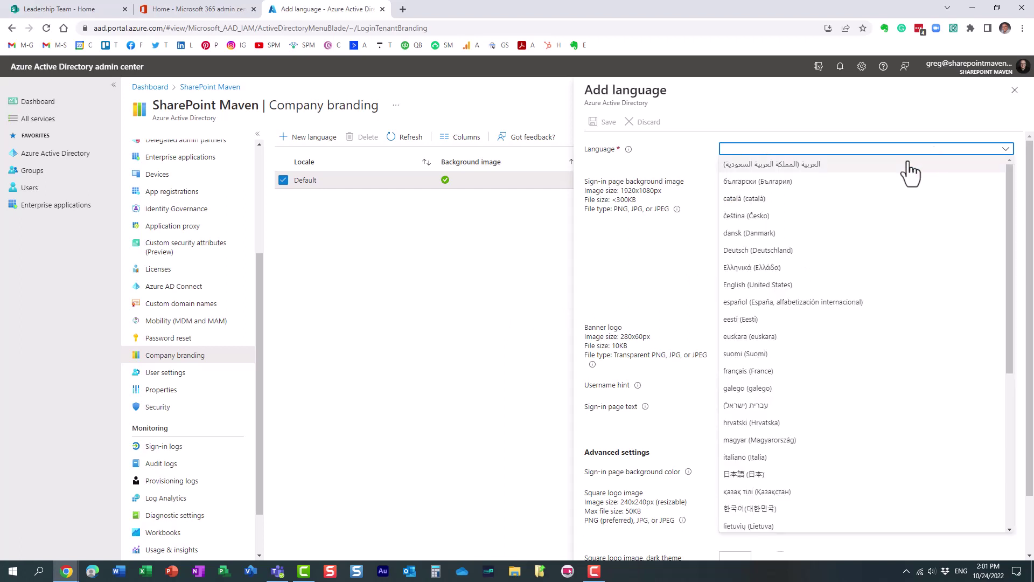
left_click(618, 272)
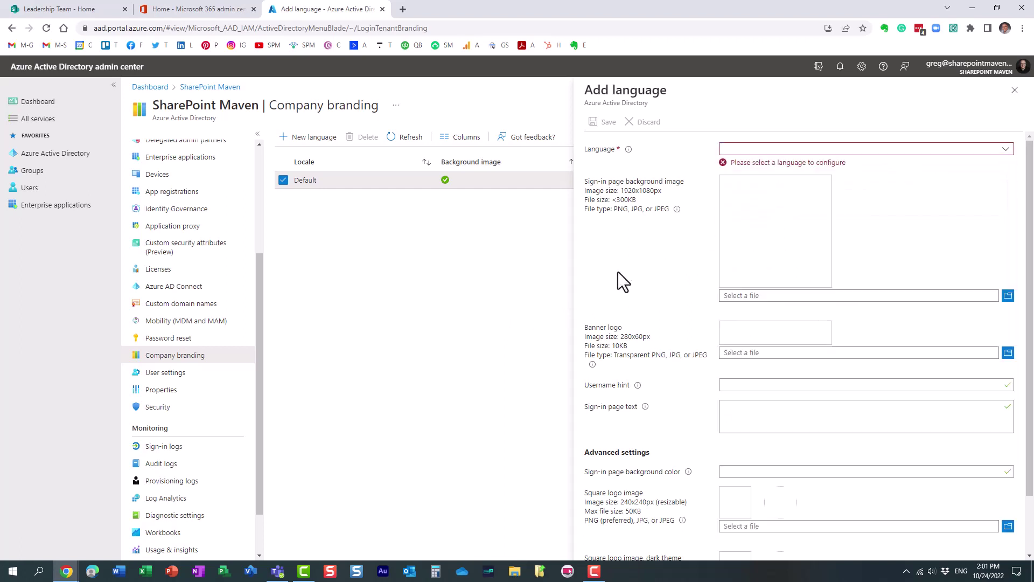
left_click(1015, 91)
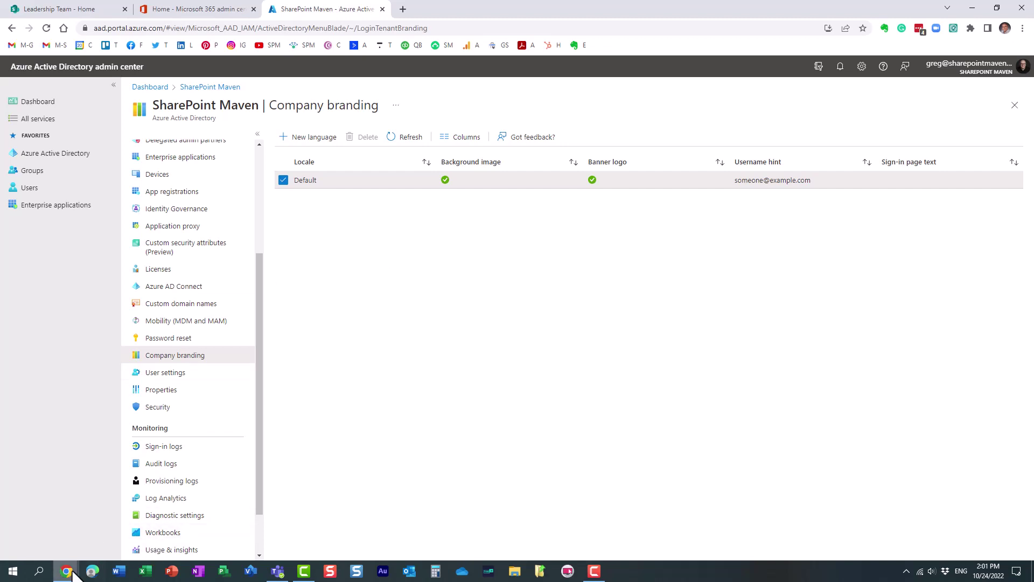
Step: Return to the incognito window showing the SharePoint Maven-branded password page
mouse_move(66, 570)
left_click(143, 529)
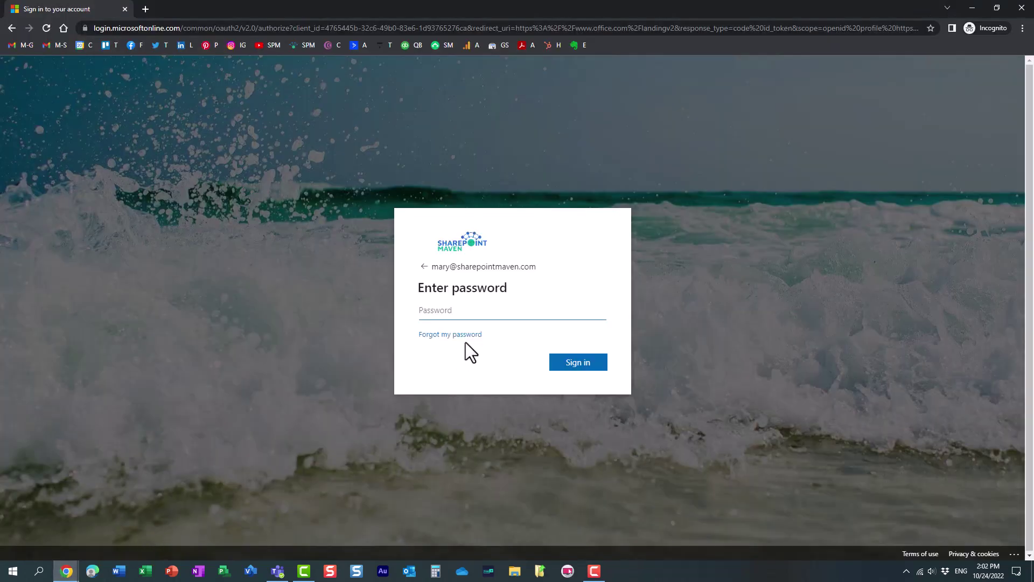